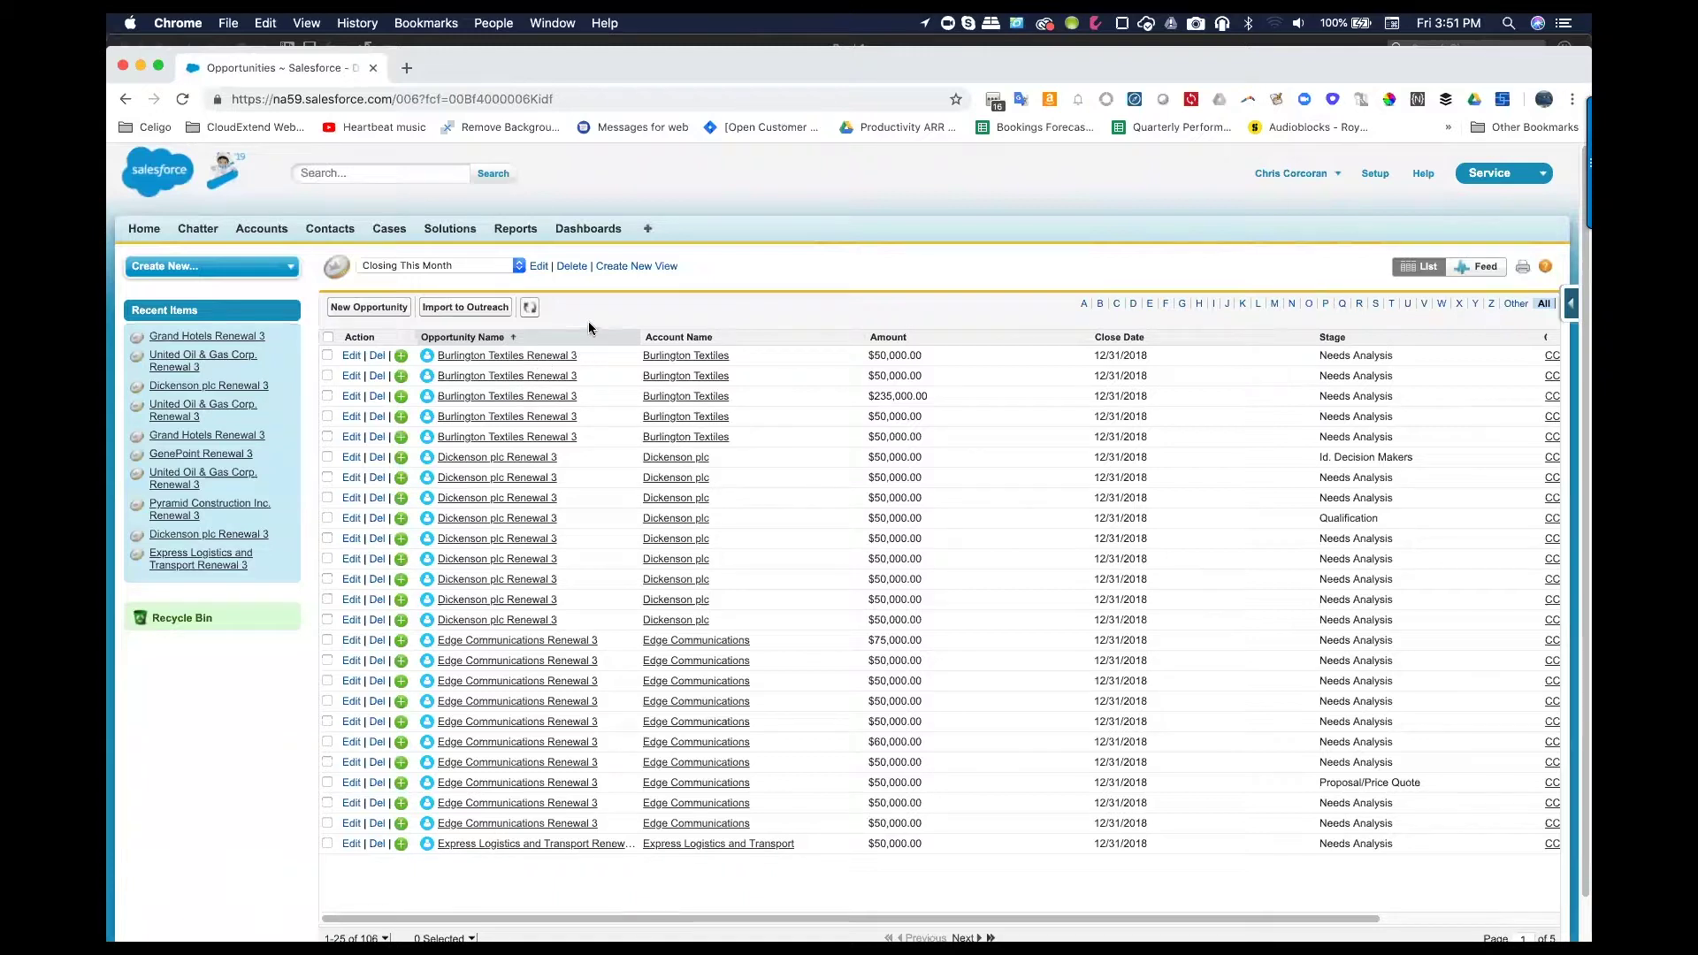
# Open both Burlington Textiles Renewal 3 opportunity links in separate new browser tabs
pyautogui.rightClick(508, 359)
pyautogui.click(552, 368)
pyautogui.rightClick(524, 378)
pyautogui.click(558, 390)
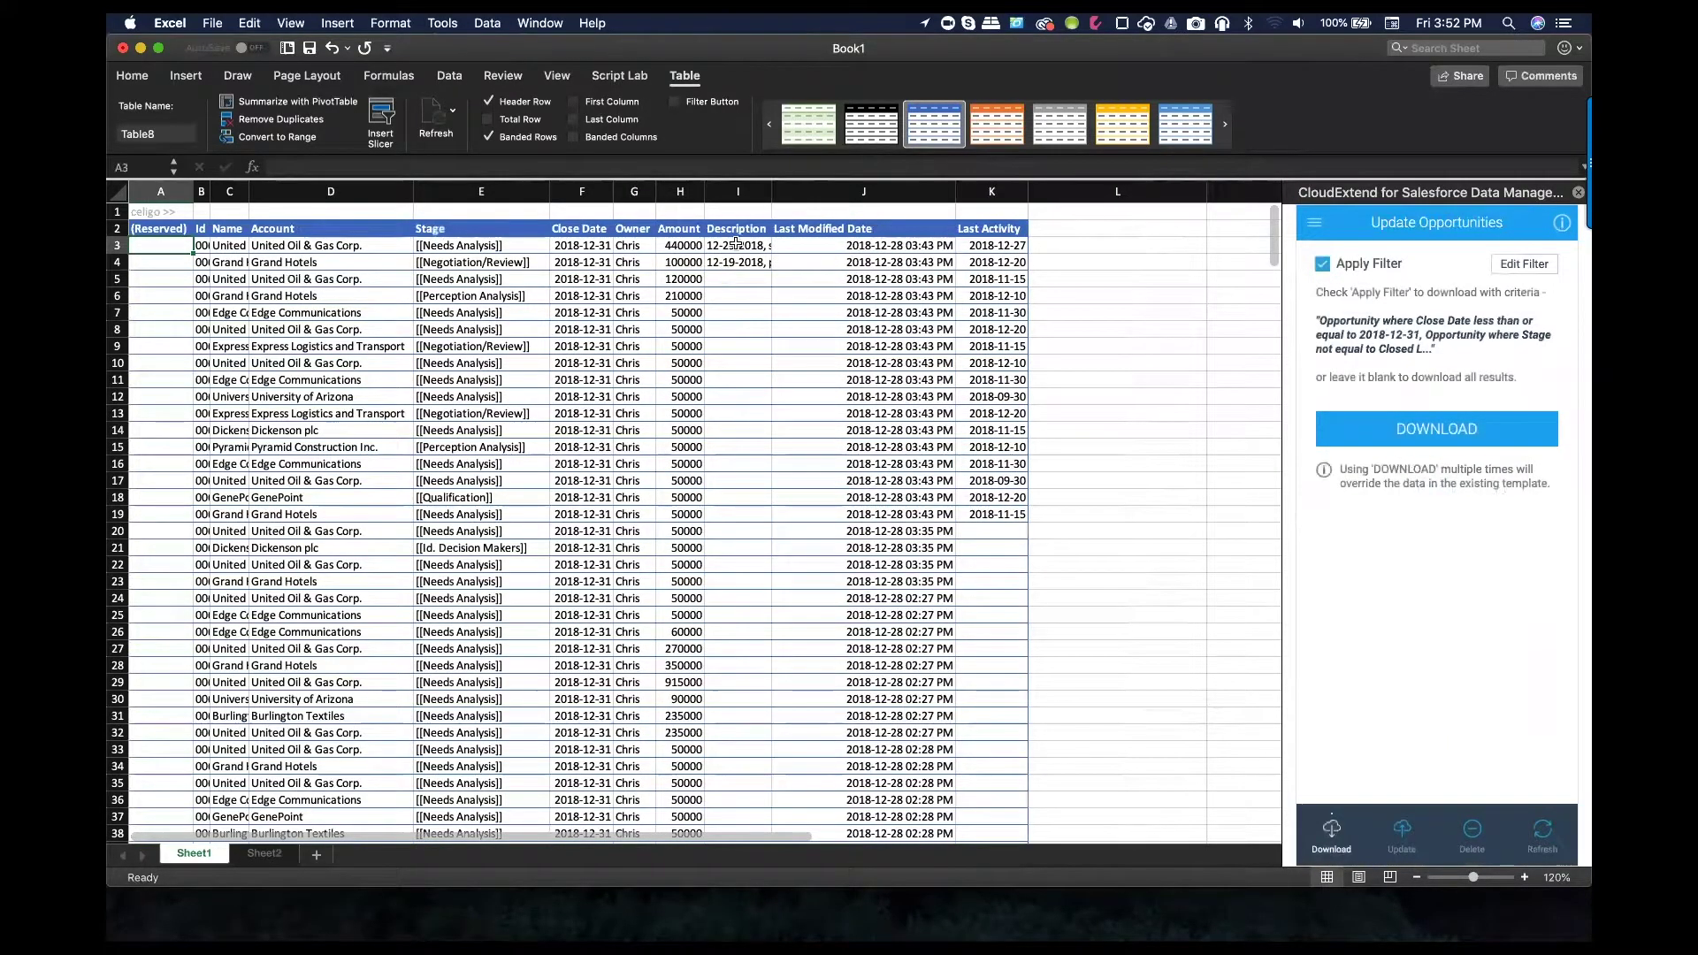
# Add a 12/30/2018 note at the beginning of the I3 opportunity description
pyautogui.click(767, 246)
pyautogui.click(272, 166)
pyautogui.write('12/')
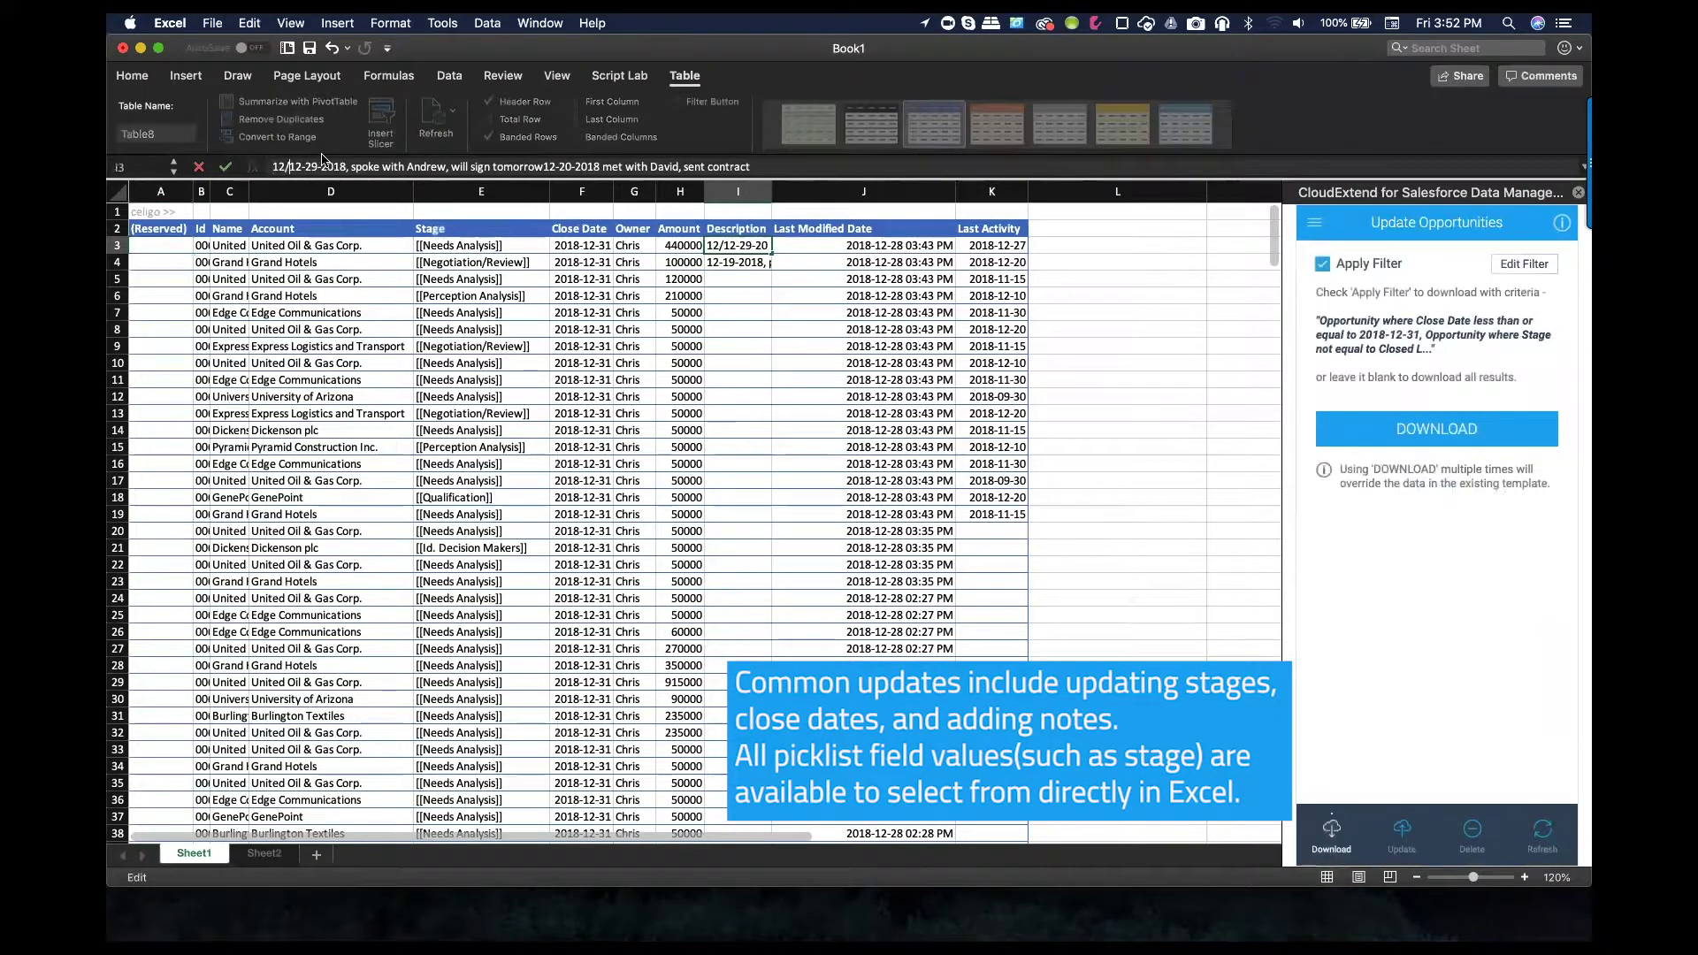
pyautogui.write('30')
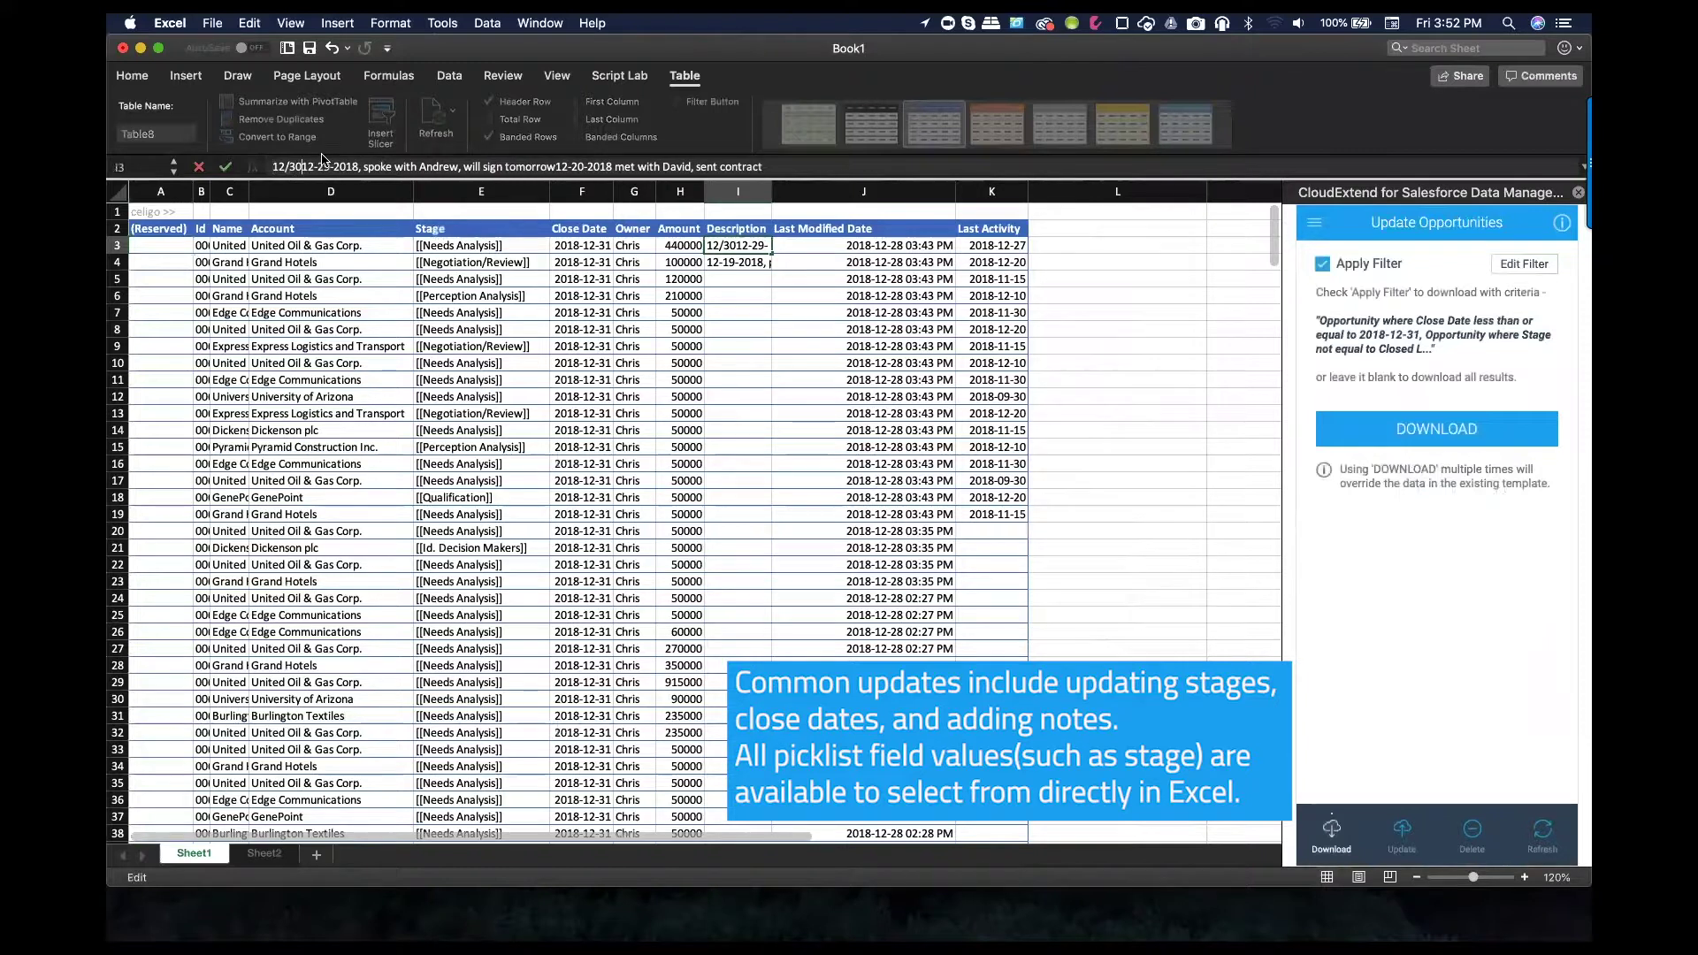
pyautogui.write('/2018,')
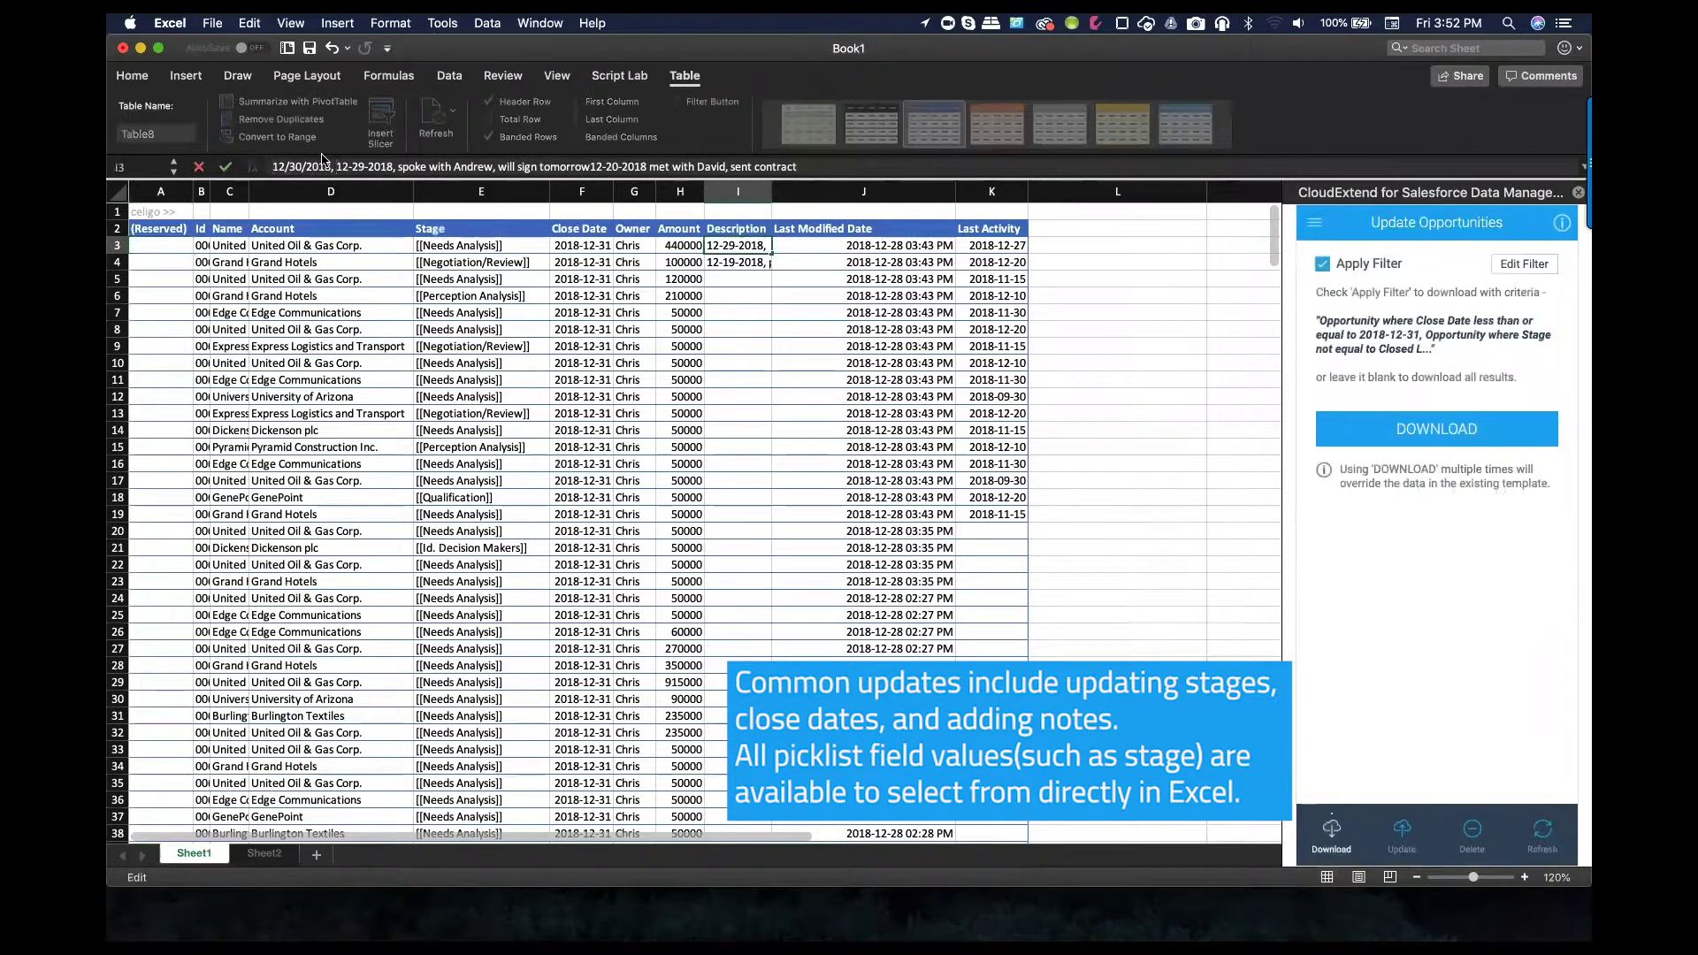
pyautogui.press('Return')
# Set E3's stage to Proposal/Price Quote and E7's stage to Id. Decision Makers
pyautogui.click(503, 254)
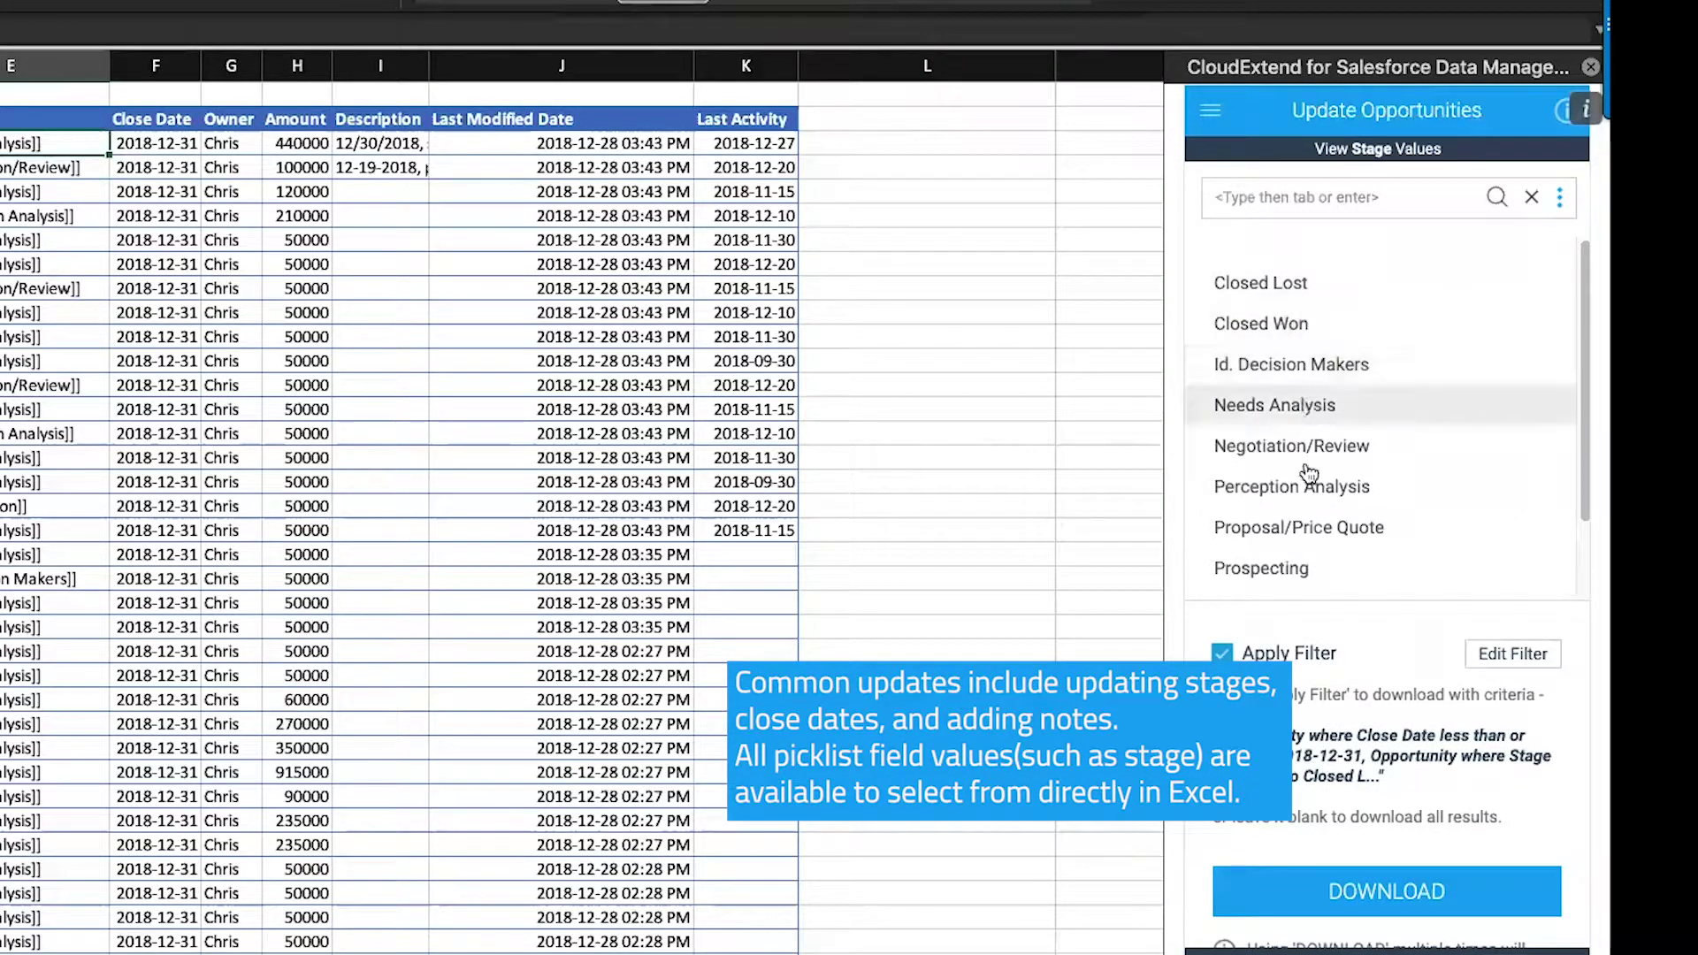
pyautogui.click(1309, 529)
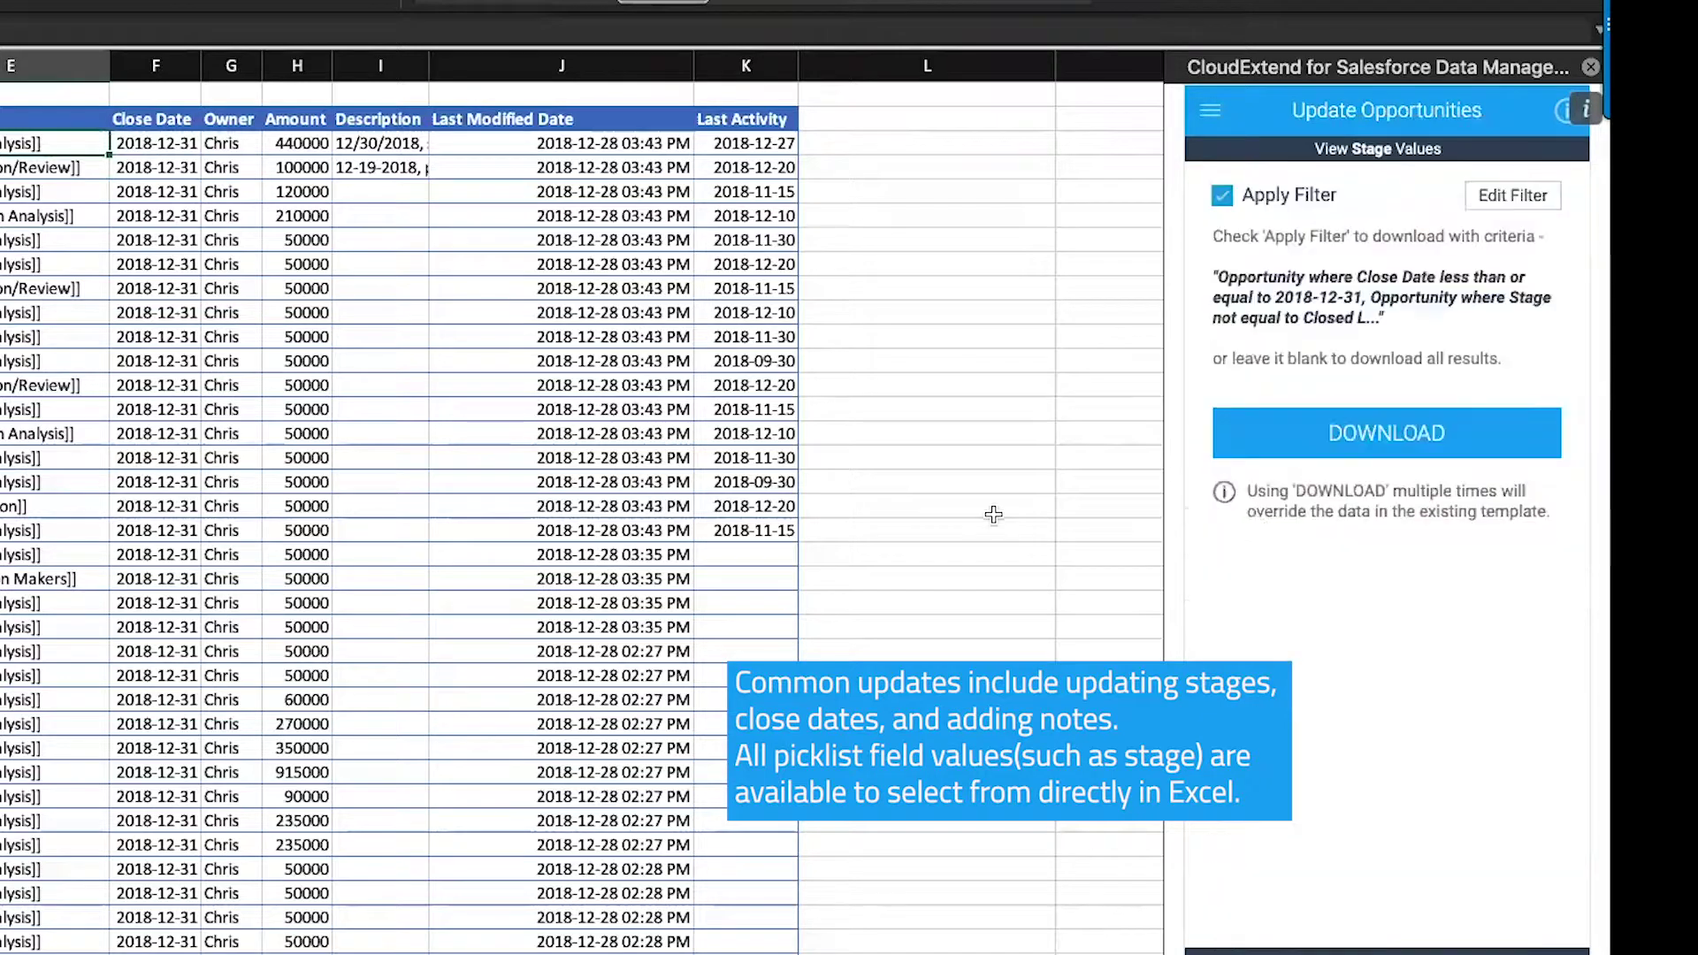
pyautogui.click(95, 247)
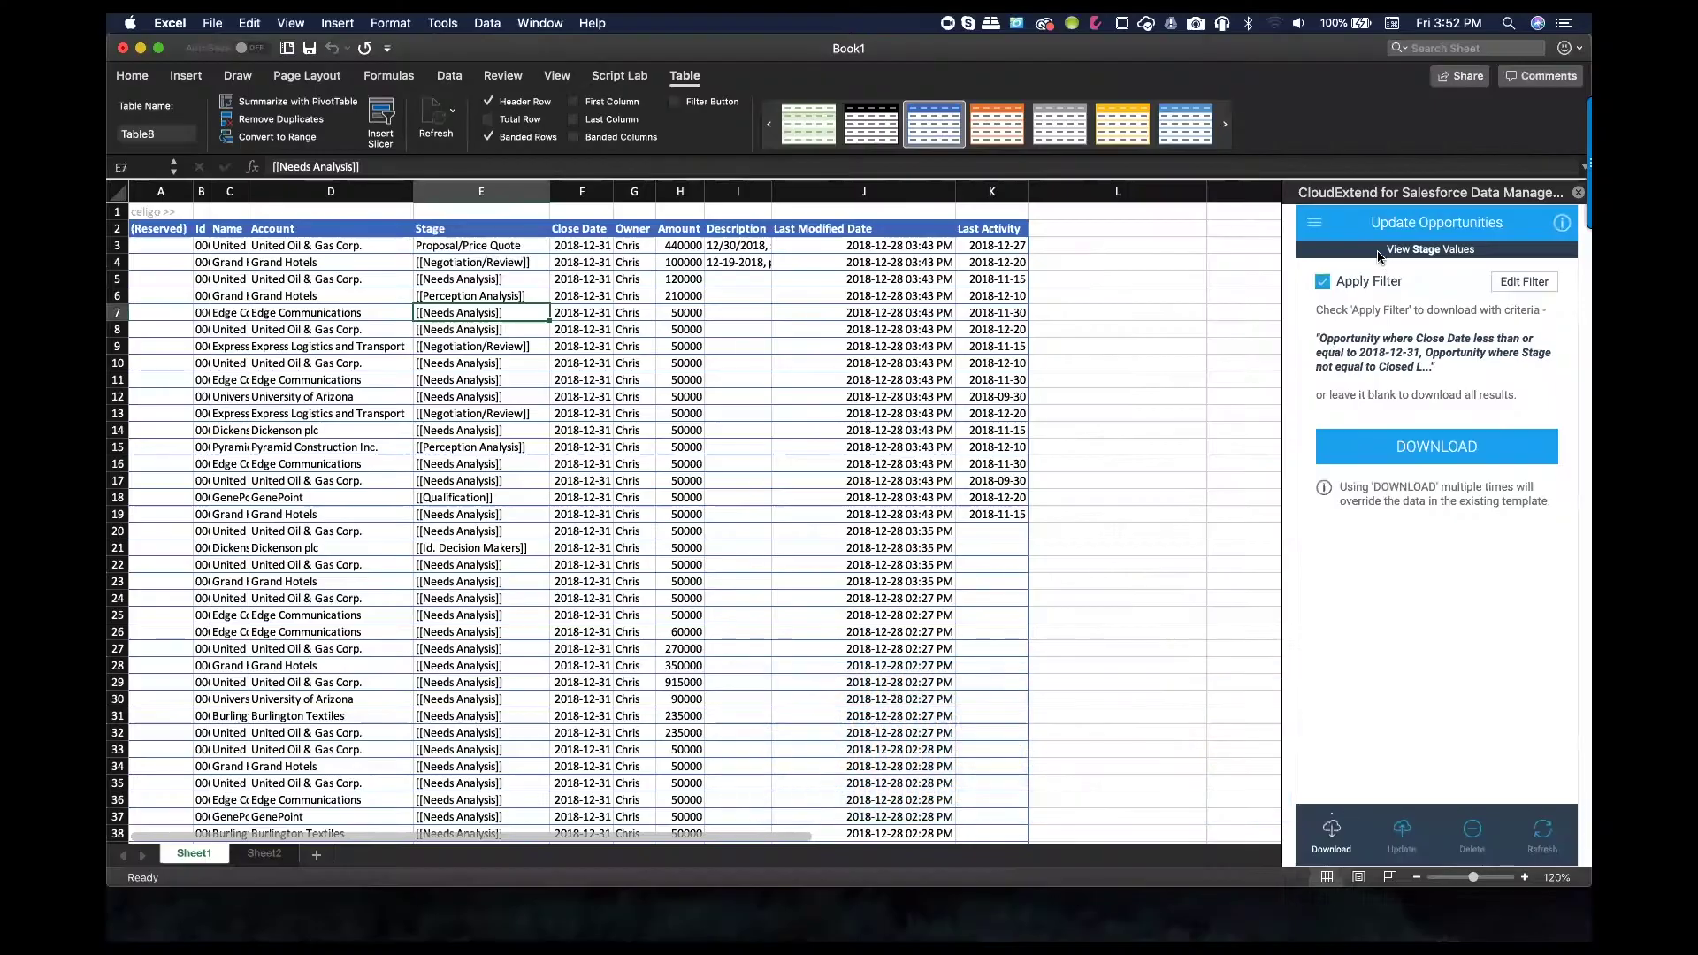
pyautogui.click(1380, 253)
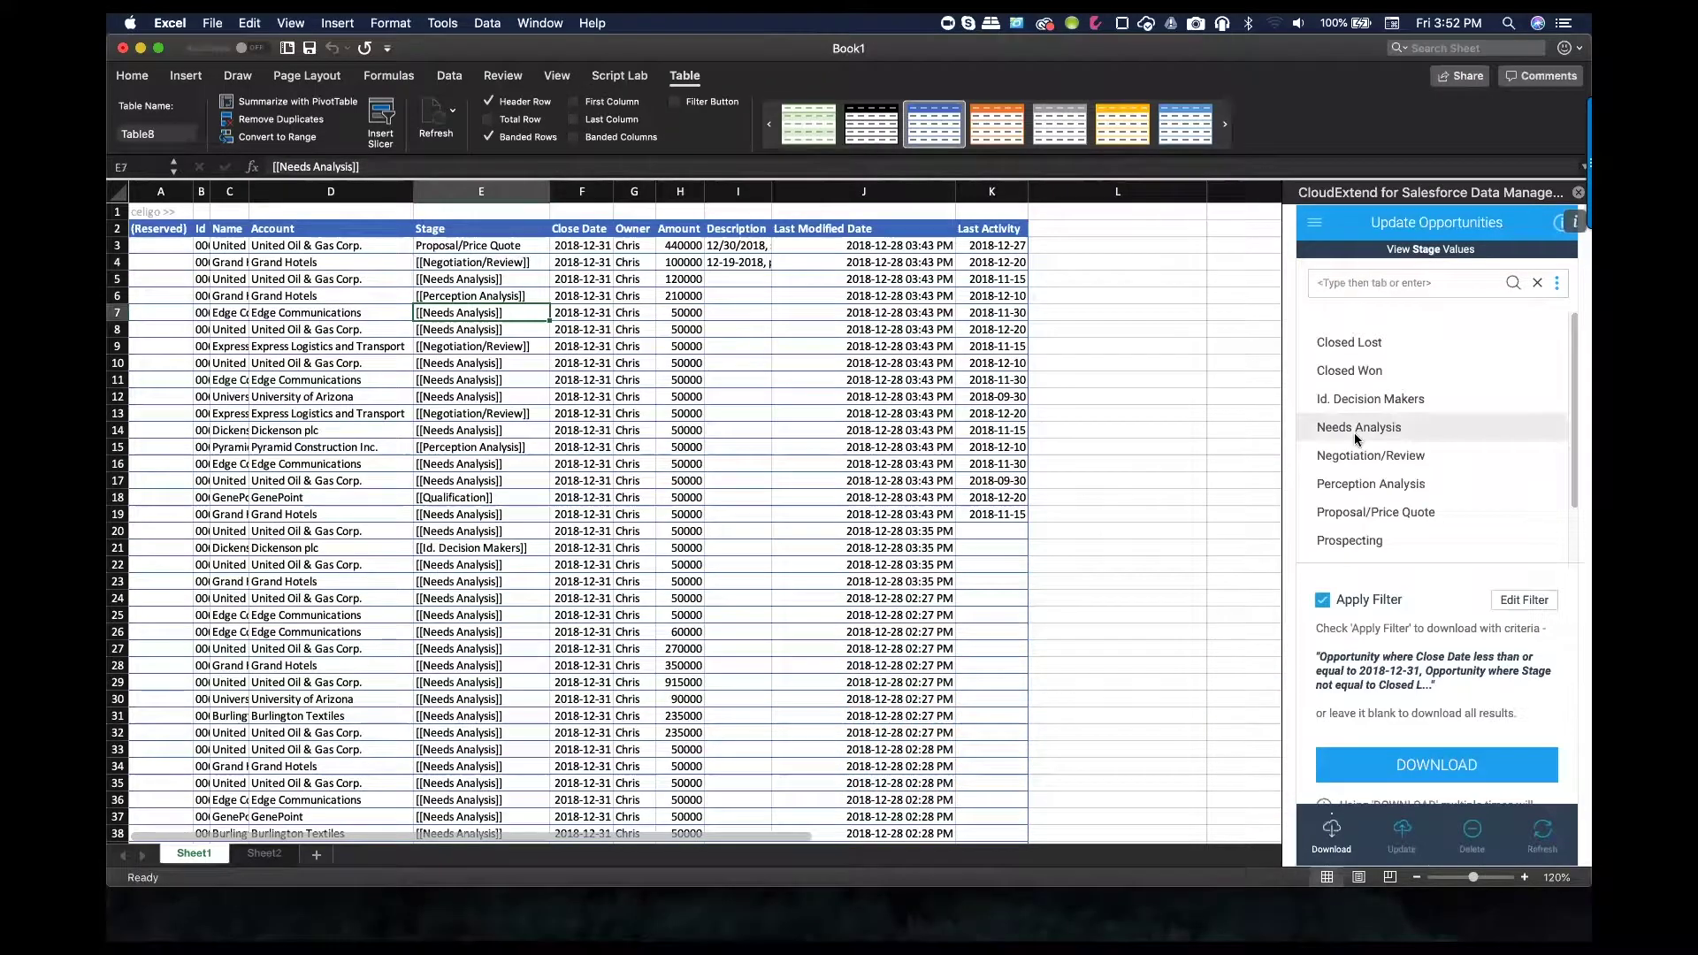
pyautogui.click(1352, 398)
# Fill E7's Id. Decision Makers stage down through row 18
pyautogui.click(475, 356)
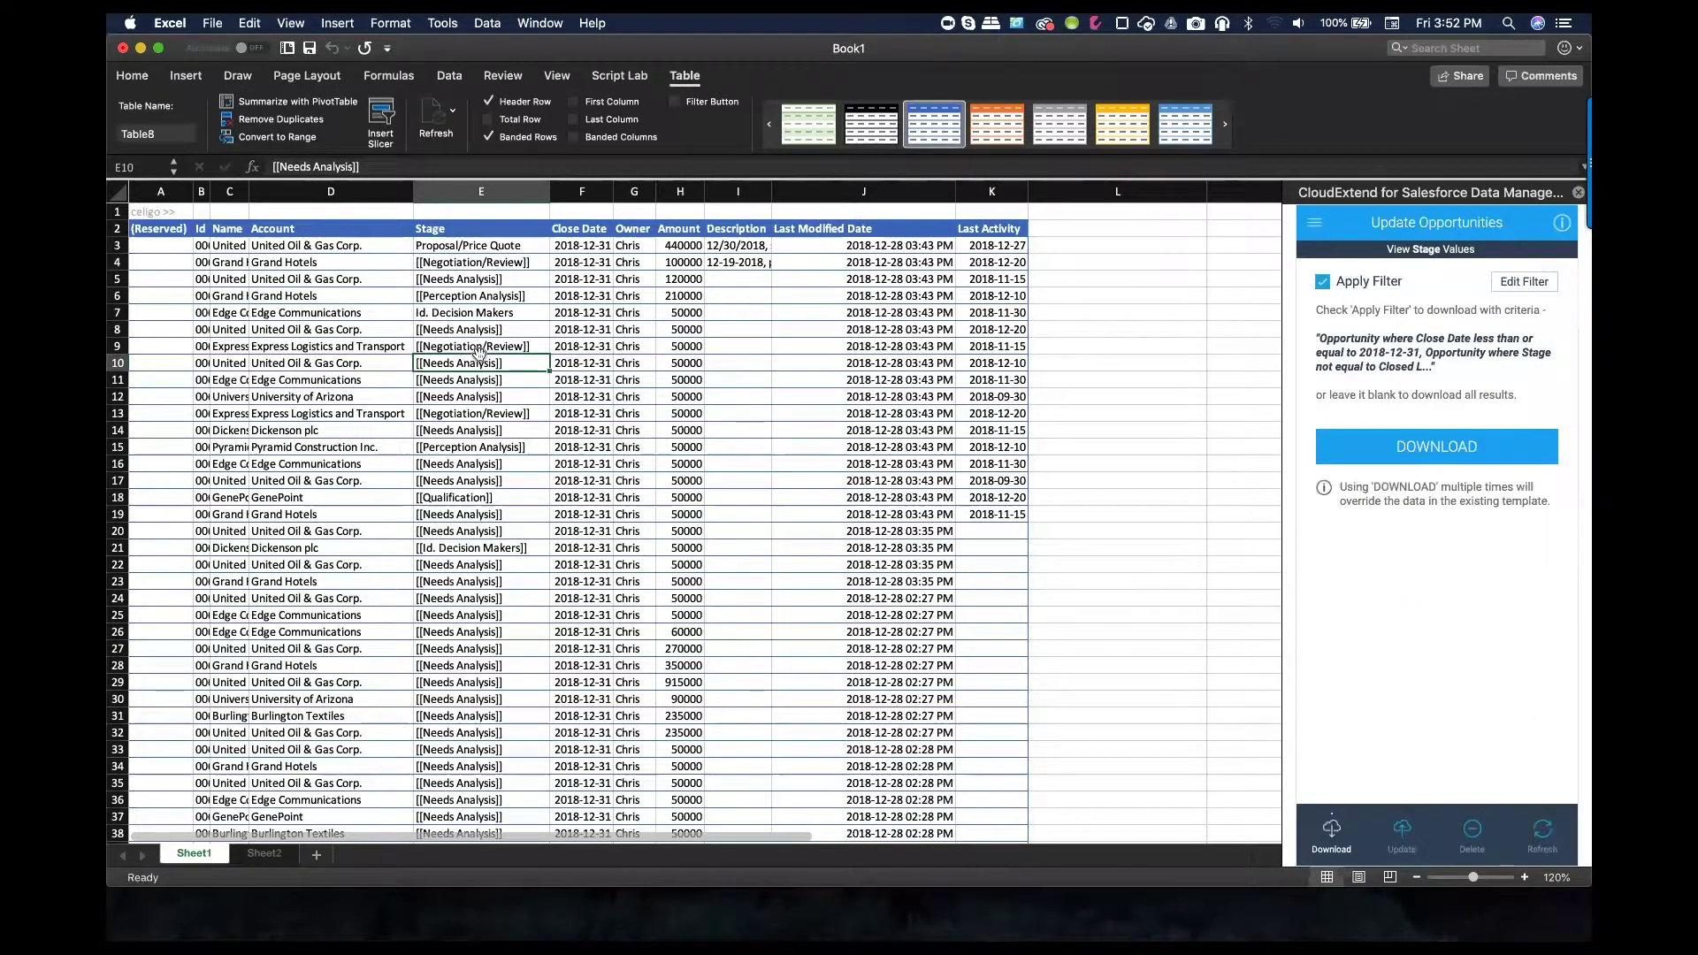
pyautogui.click(511, 313)
pyautogui.moveTo(512, 314); pyautogui.dragTo(512, 503)
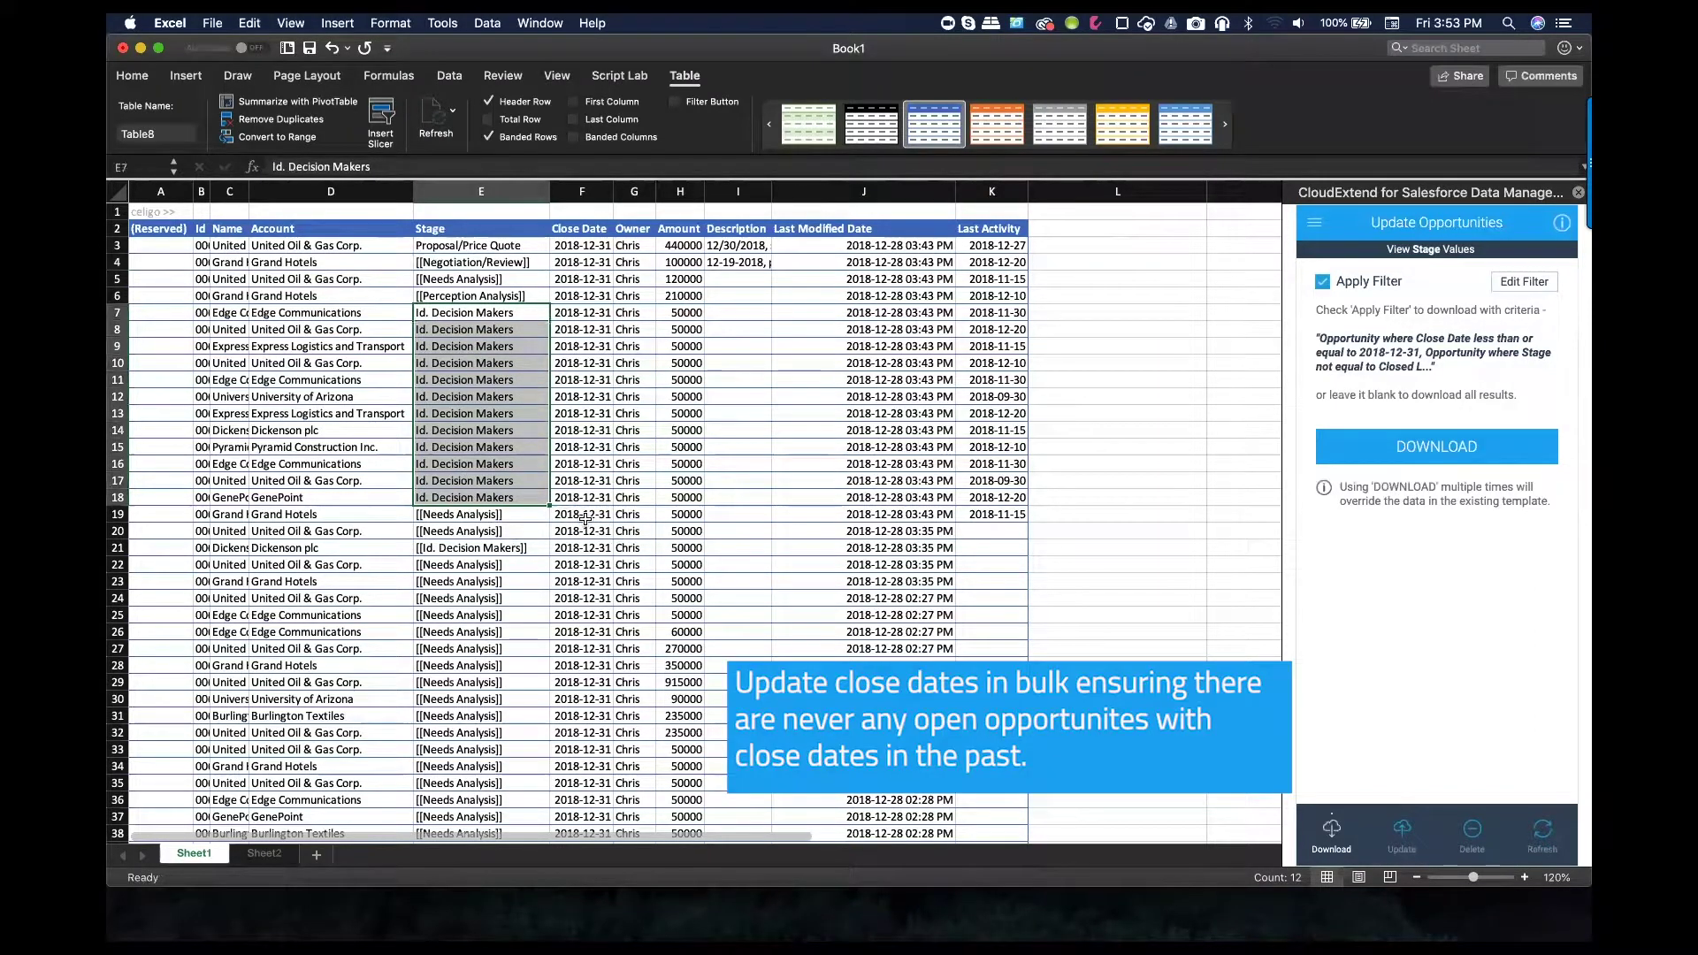
# Enter 1/31/2019 as F23's close date and paste it into F24:F40
pyautogui.click(571, 586)
pyautogui.write('1/3')
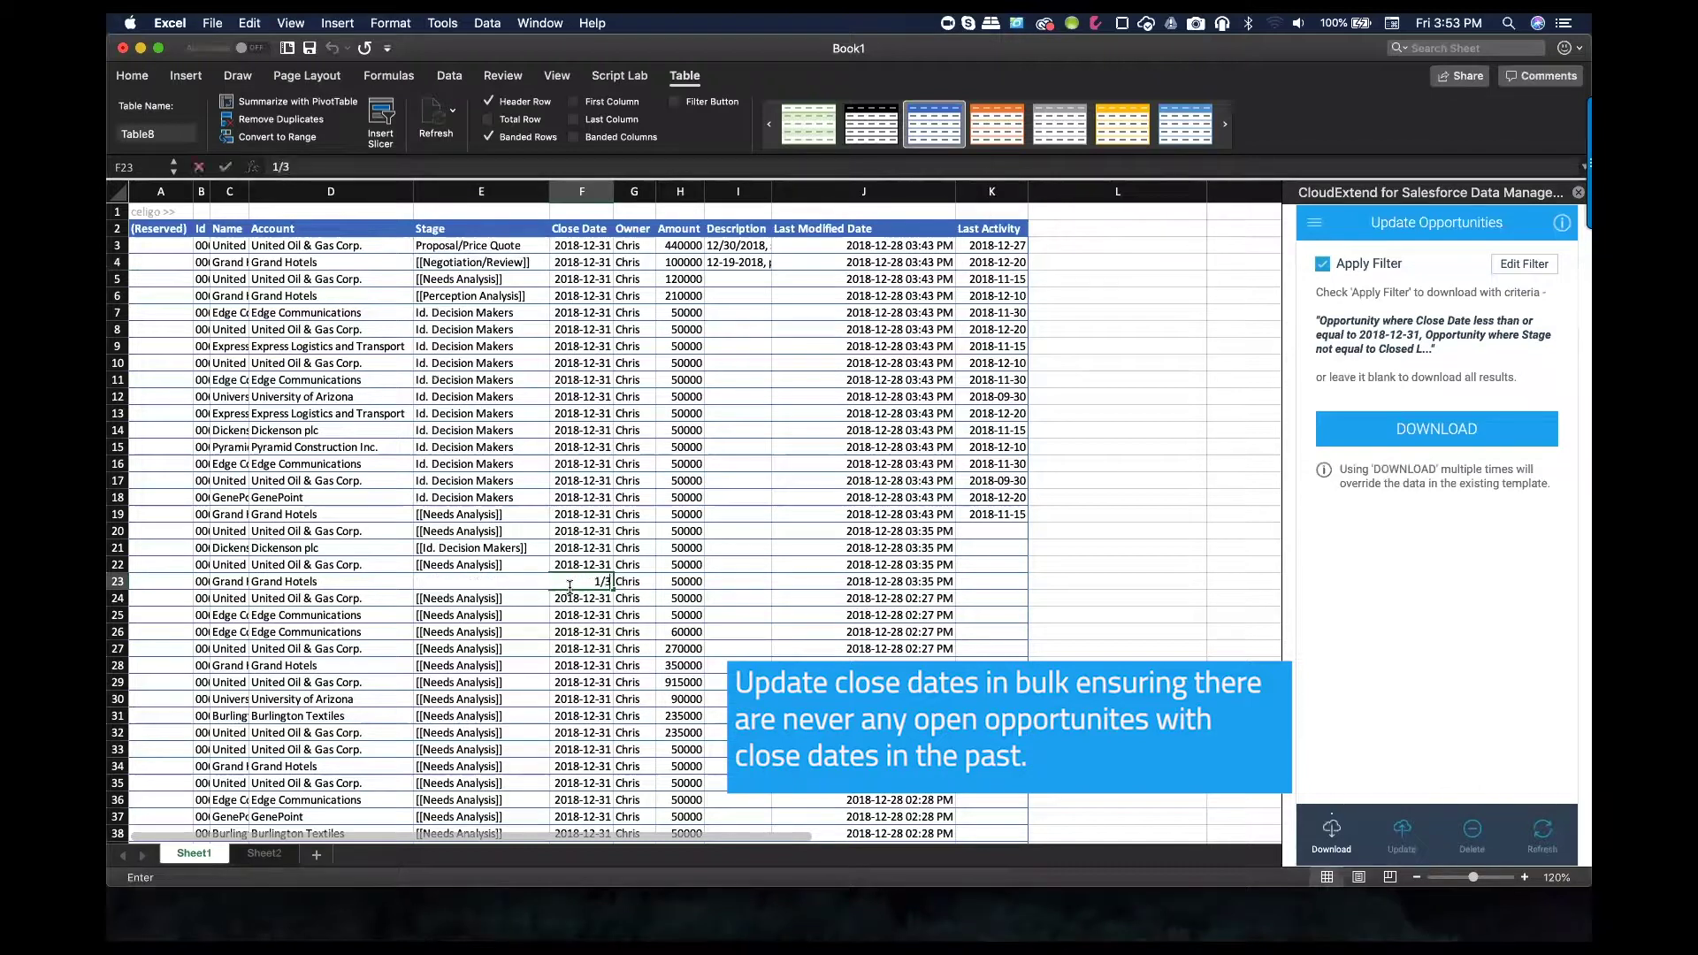
pyautogui.write('1/2018')
pyautogui.press('Return')
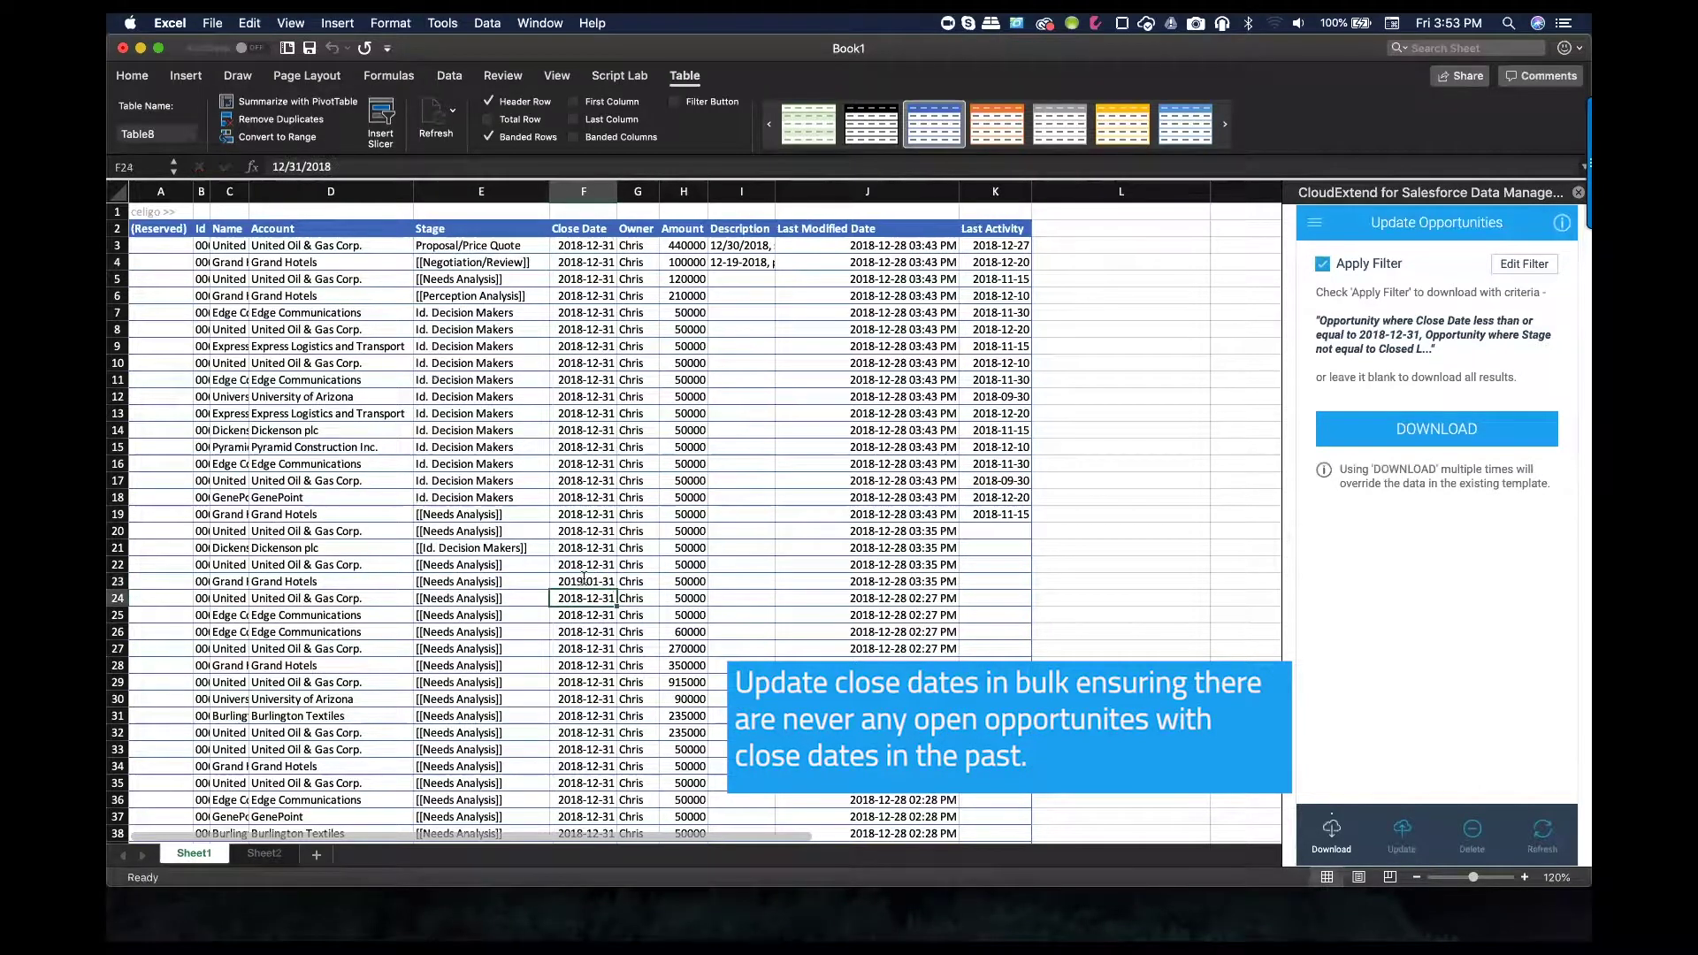
pyautogui.click(573, 582)
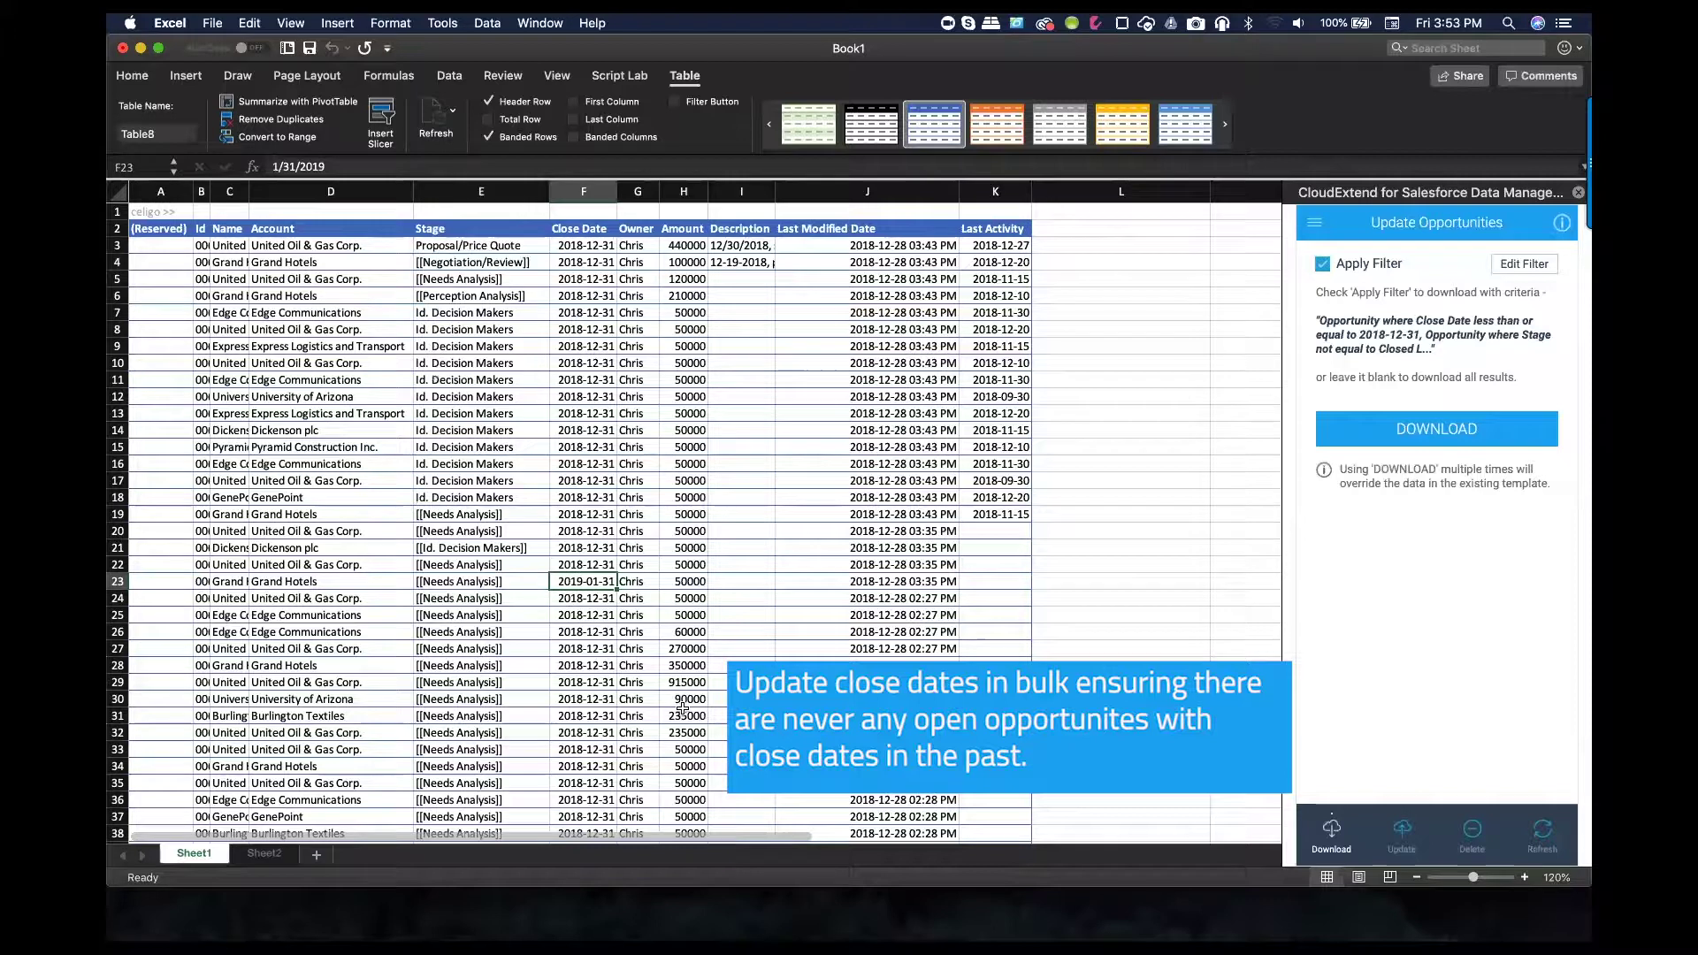
pyautogui.press('super+c')
pyautogui.moveTo(584, 599); pyautogui.dragTo(581, 819)
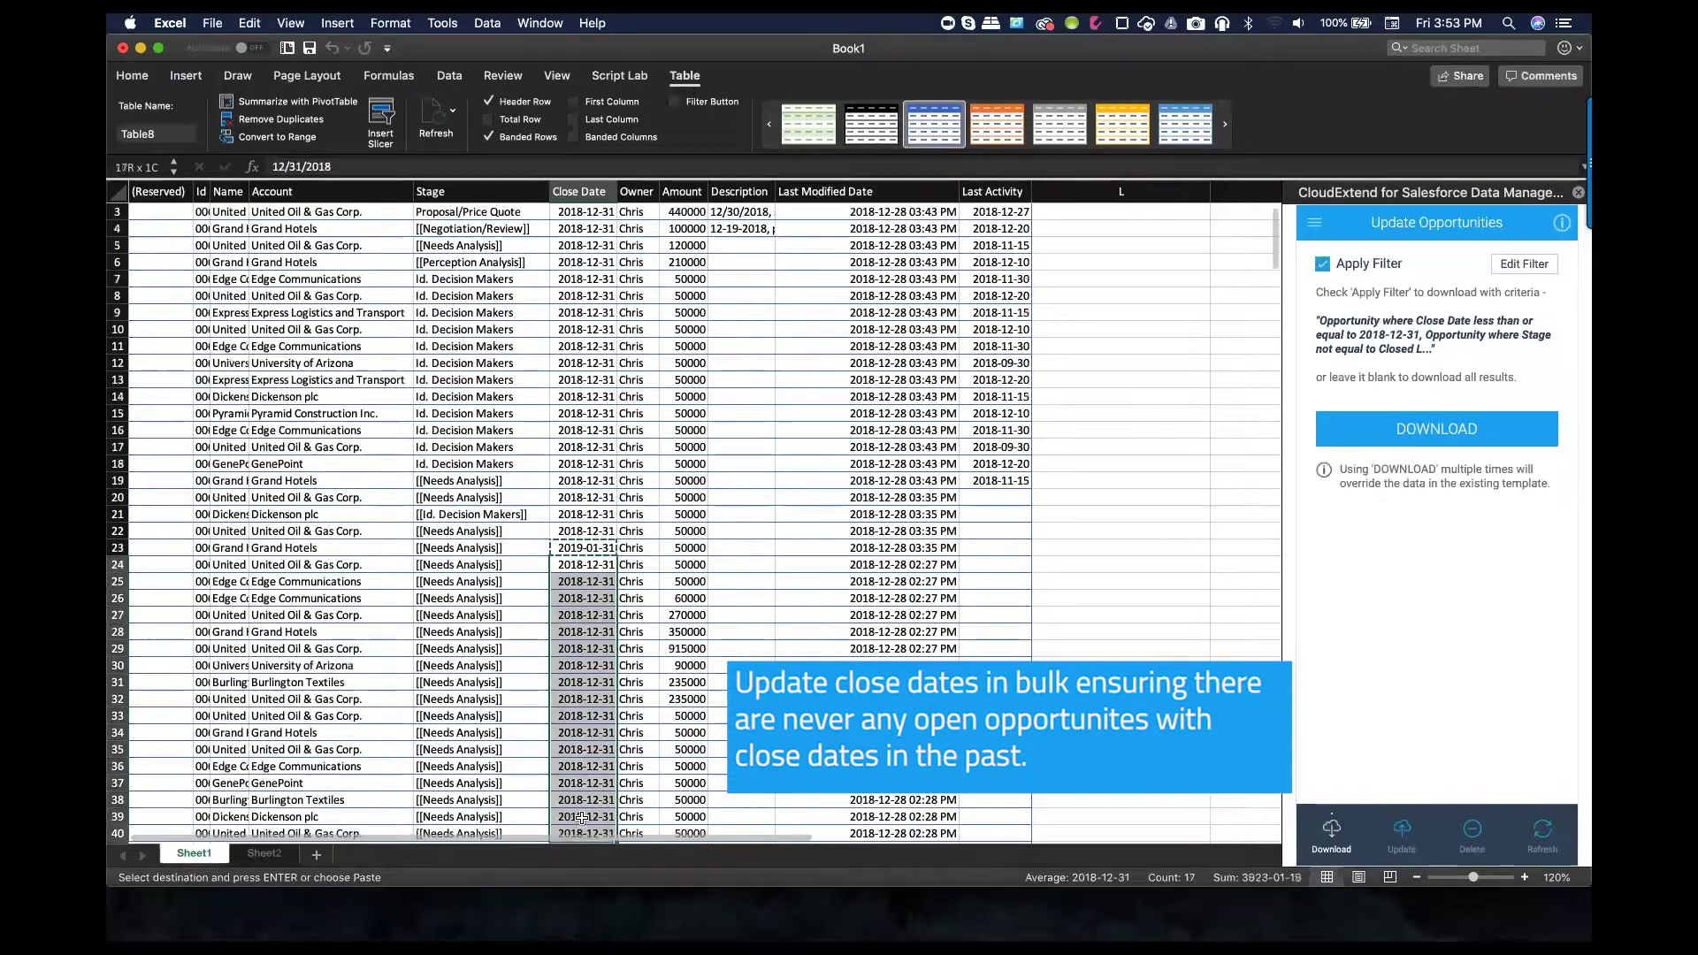
pyautogui.press('super+v')
pyautogui.scroll(1, 579, 796)
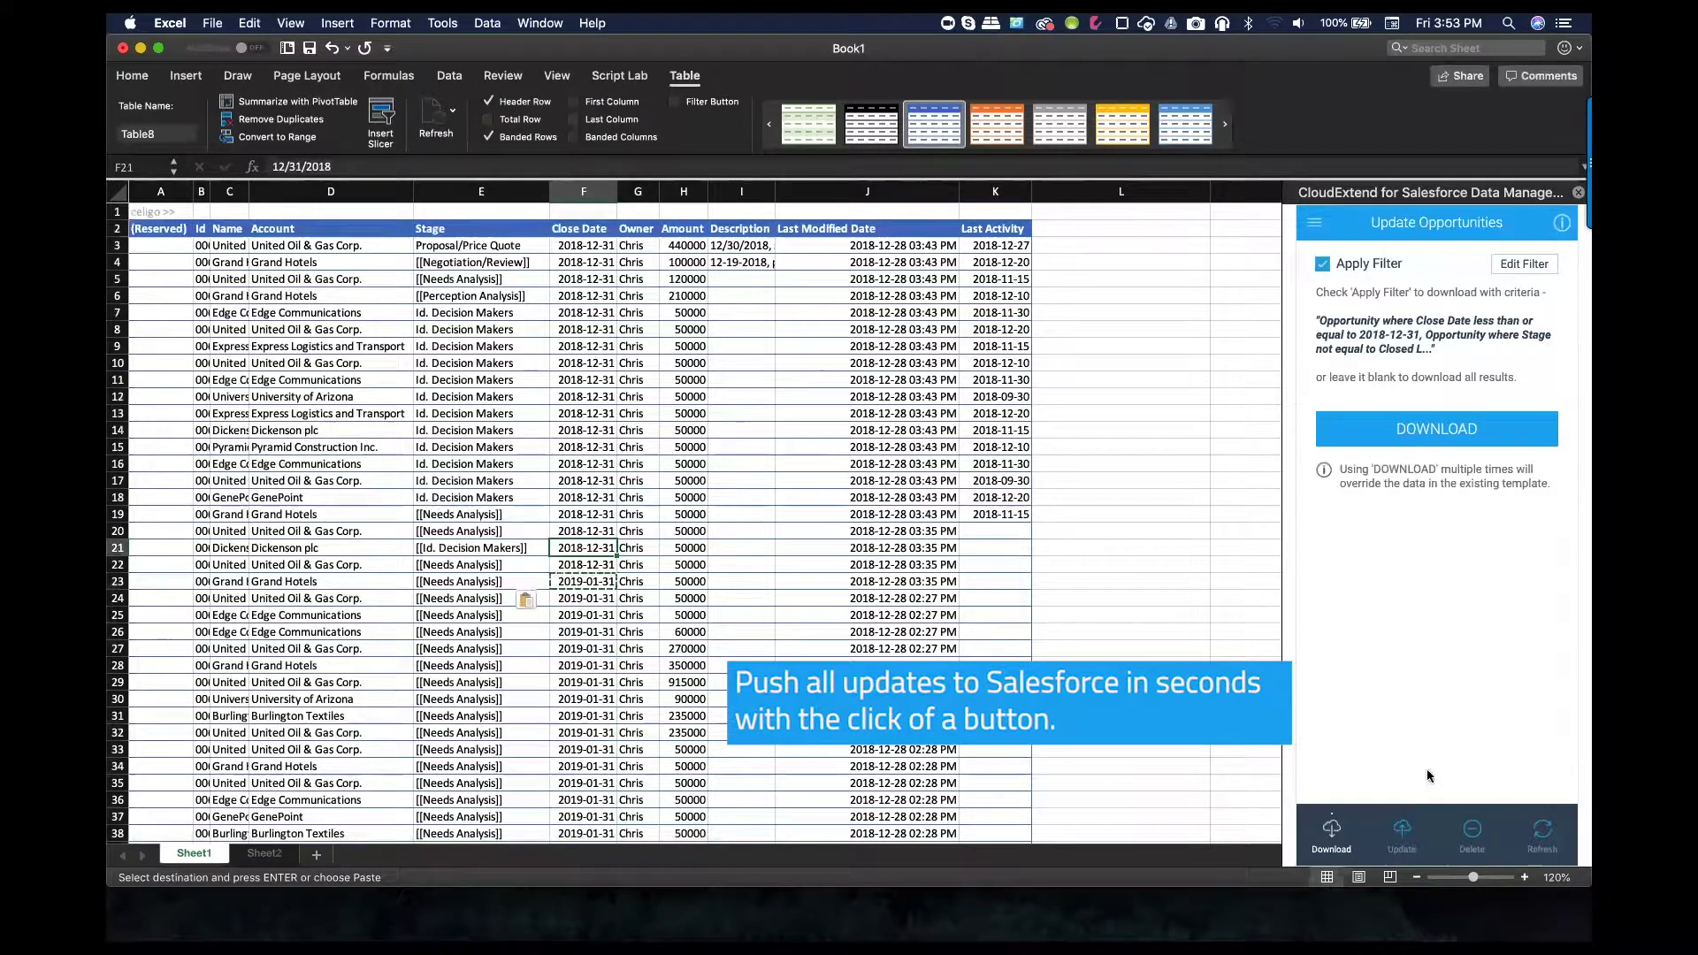
# Upsert all edited opportunity records to Salesforce from CloudExtend's Update view
pyautogui.click(1403, 833)
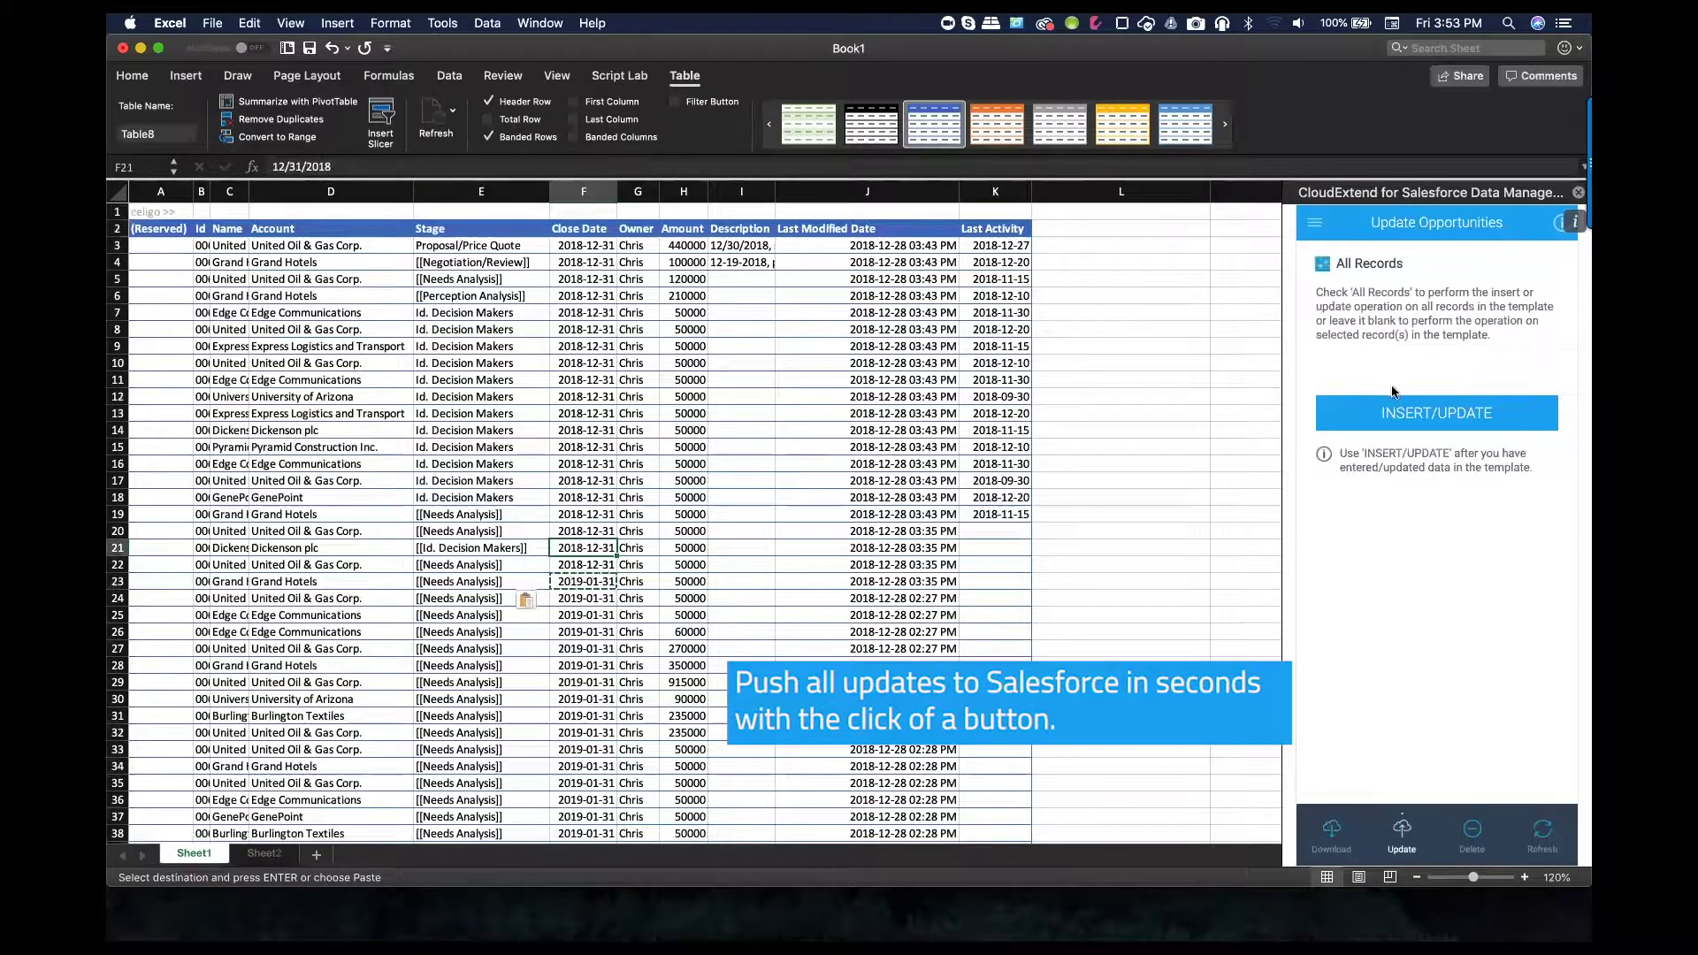
pyautogui.click(1404, 412)
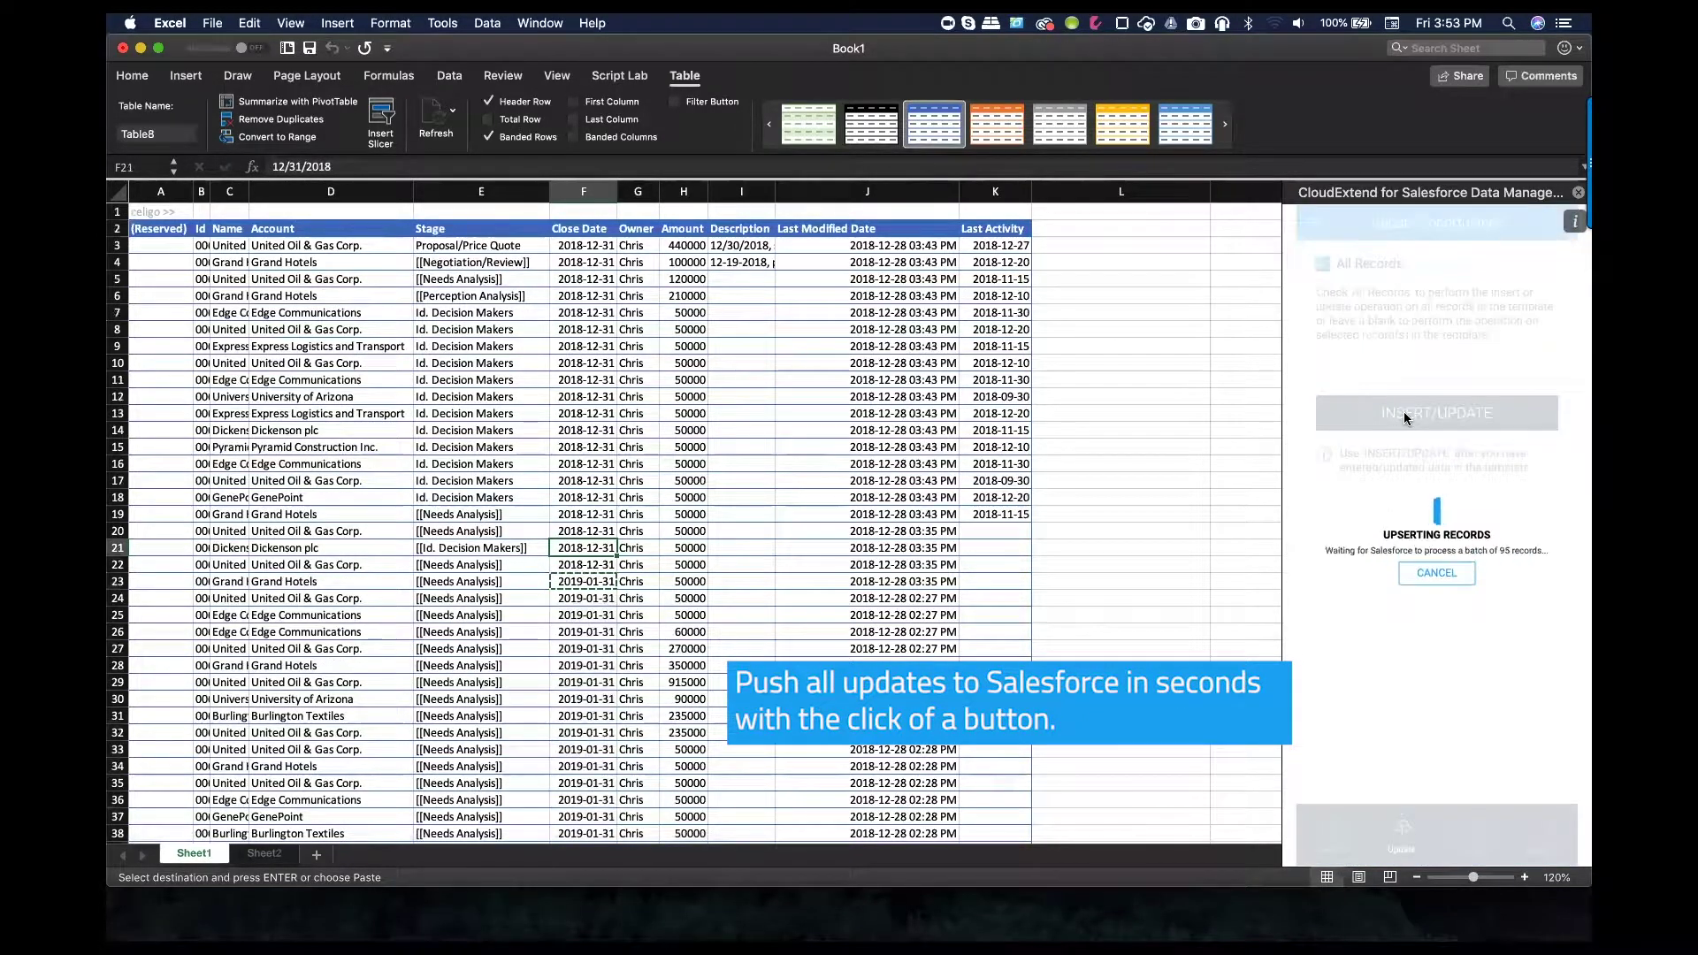